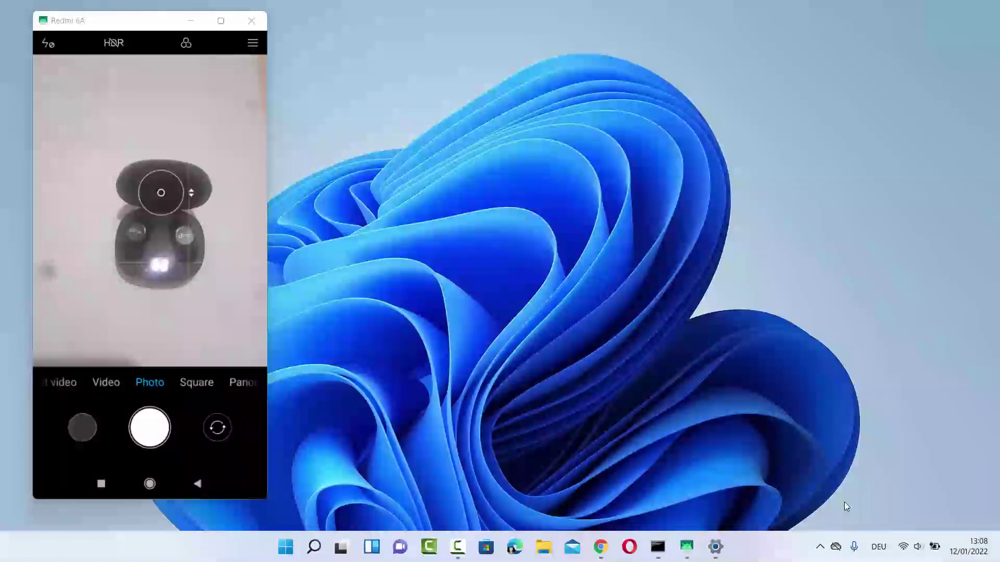
# Step: Look through the hidden system tray icons for the Bluetooth Devices icon
pyautogui.click(821, 549)
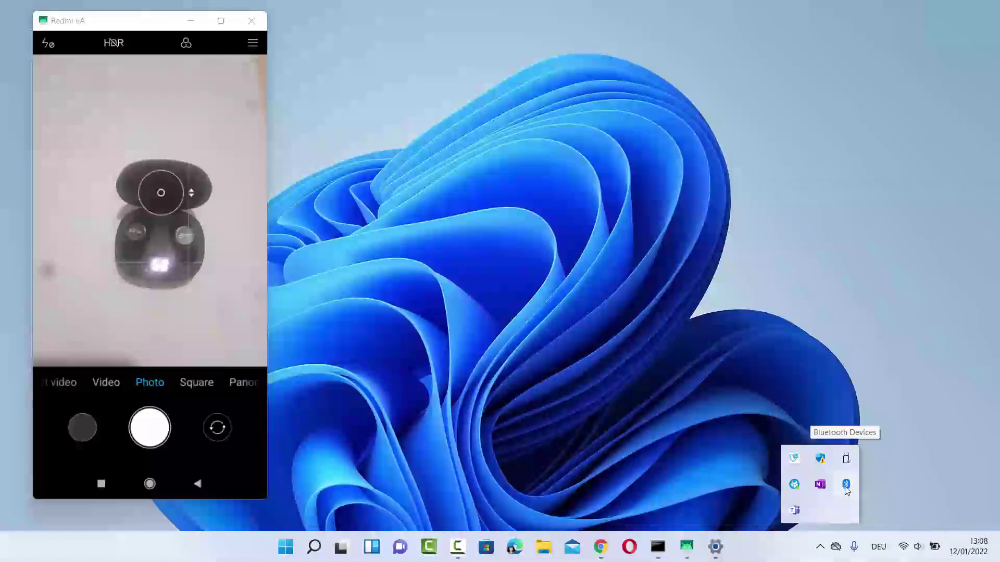
pyautogui.click(794, 553)
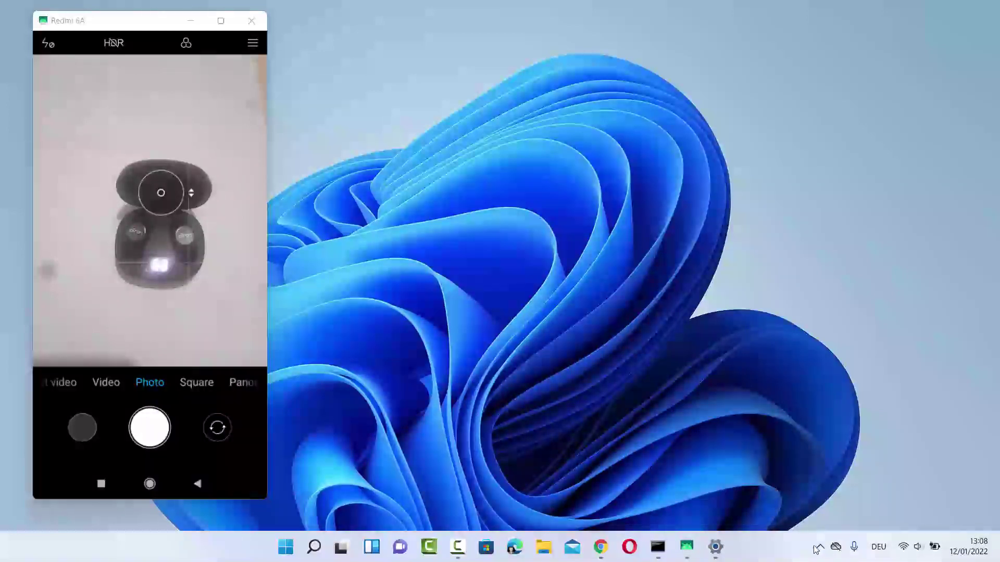
pyautogui.click(820, 547)
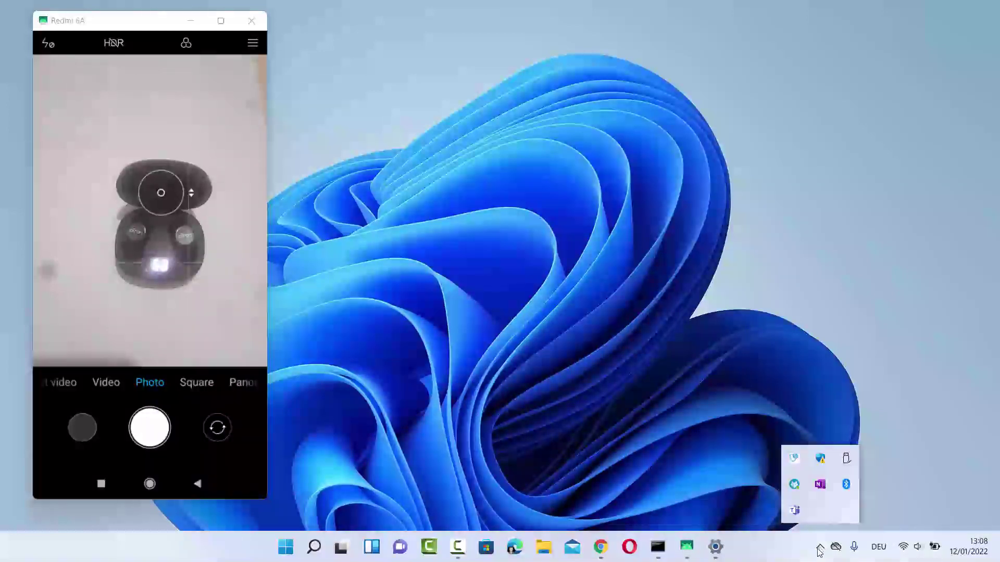
pyautogui.click(821, 548)
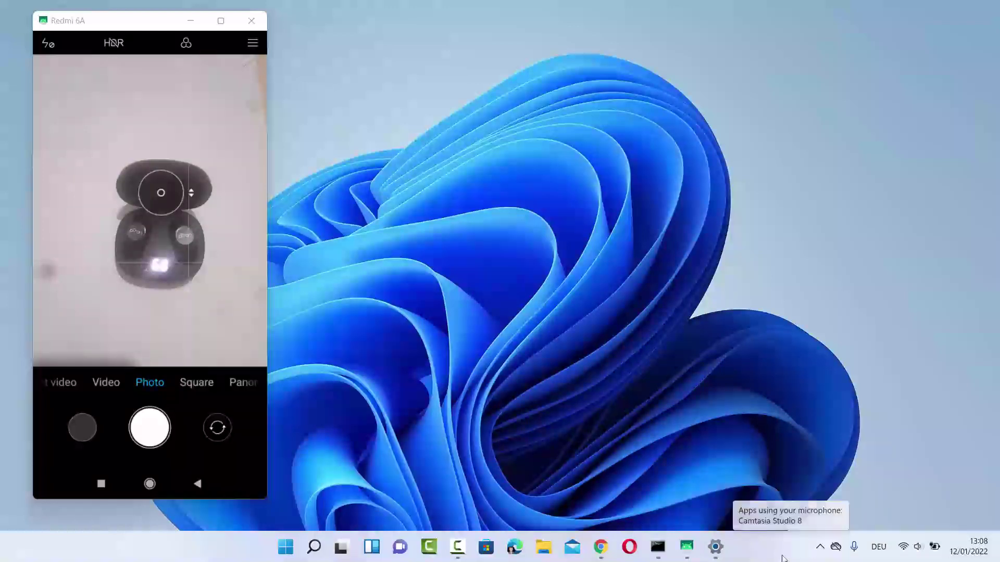
pyautogui.click(820, 548)
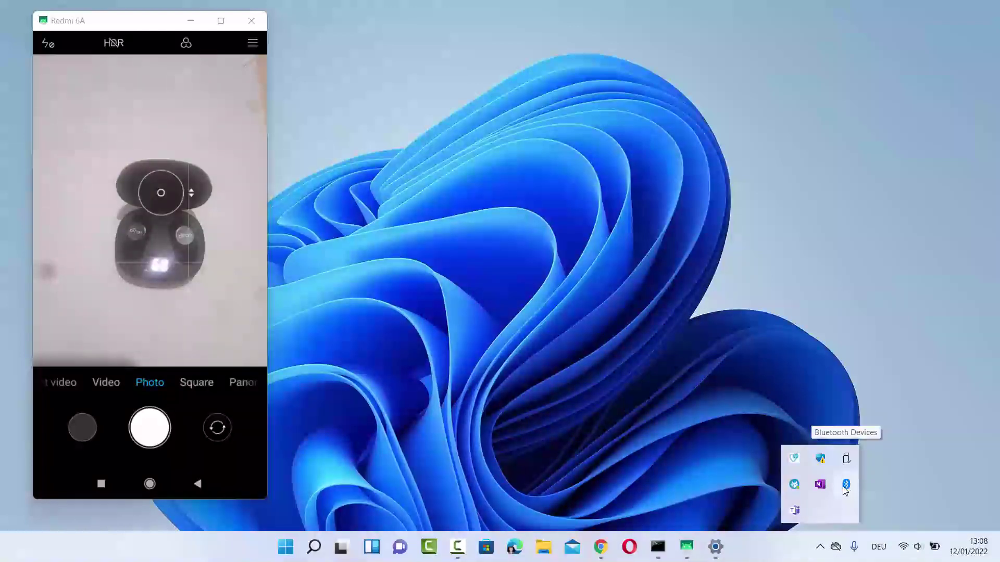
pyautogui.click(618, 477)
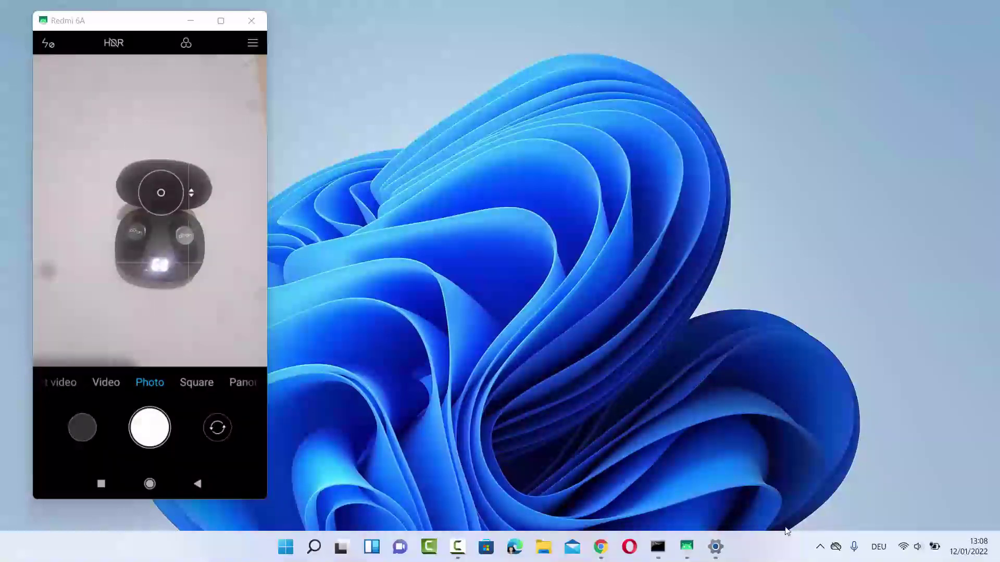
# Step: Open the Bluetooth & devices page in Windows Settings and switch Bluetooth off and back on
pyautogui.click(314, 546)
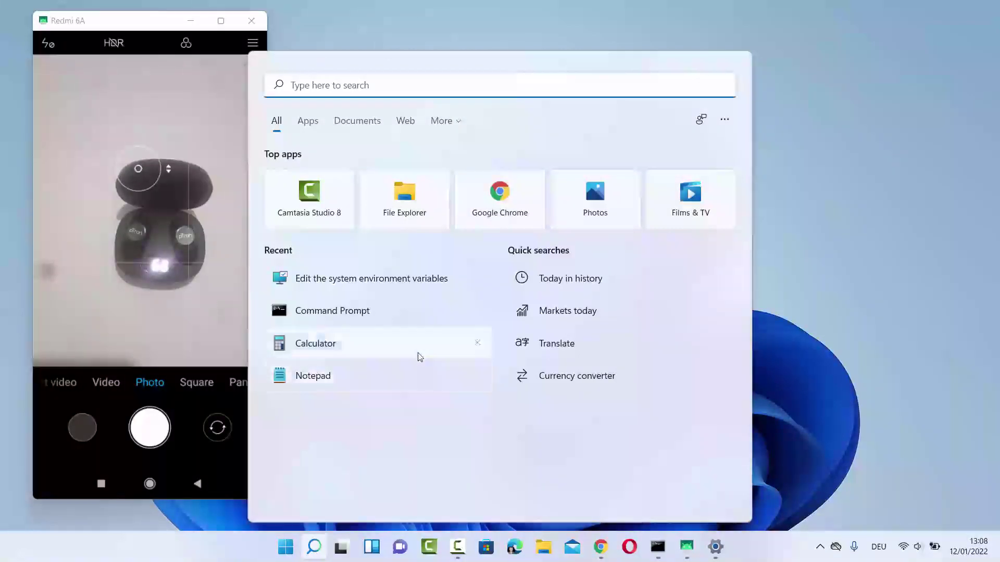
pyautogui.write('settings')
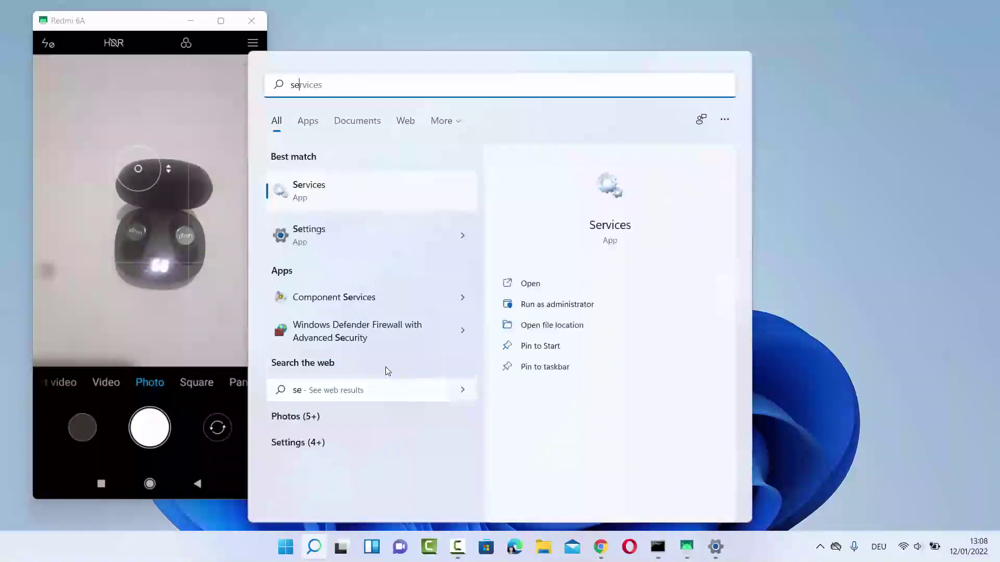
pyautogui.click(348, 187)
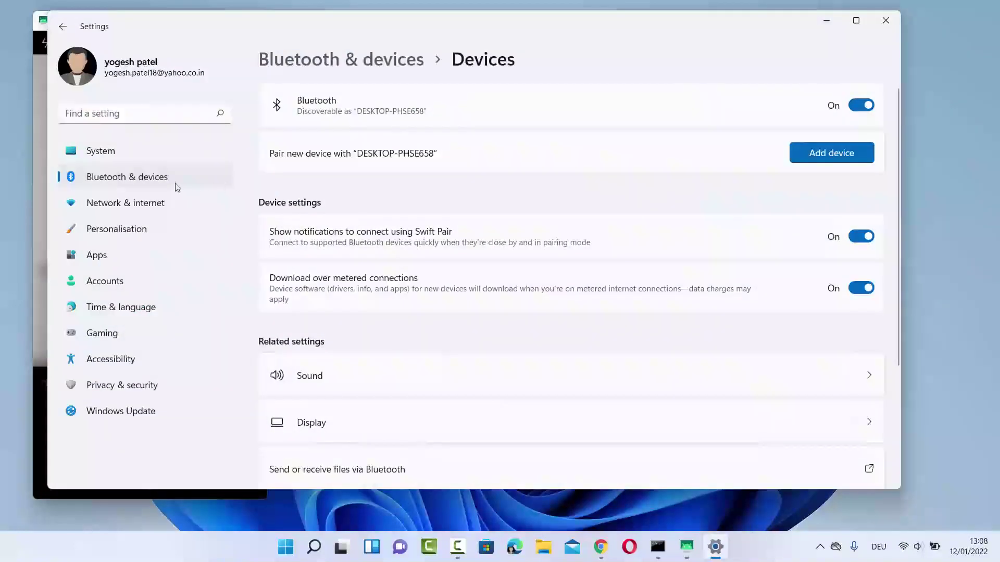
pyautogui.click(133, 176)
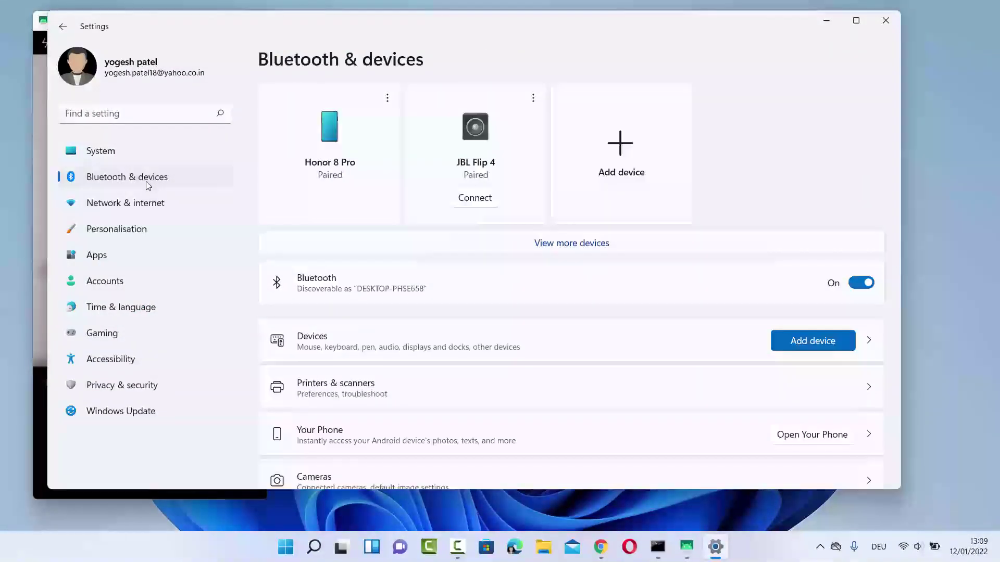
pyautogui.click(857, 286)
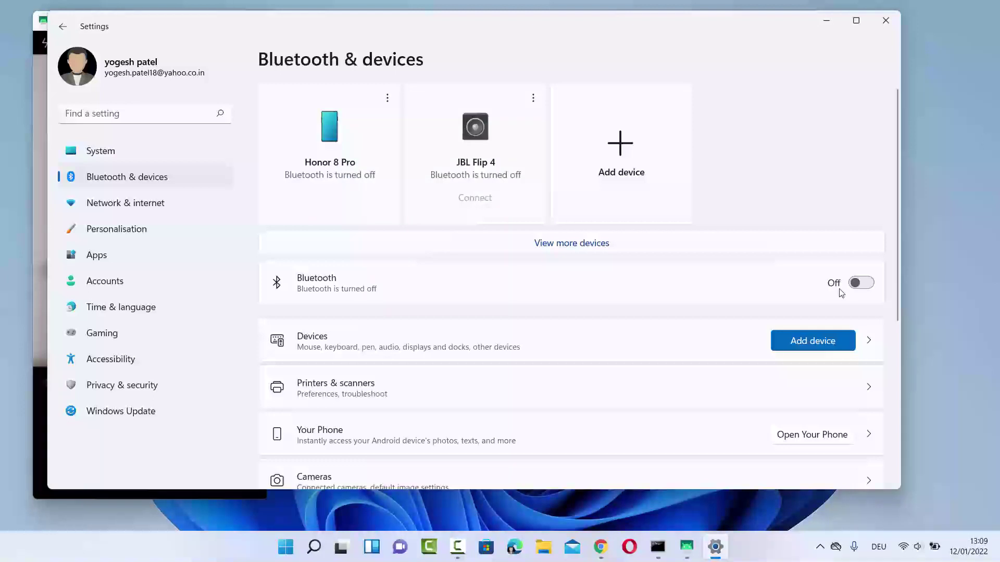
pyautogui.click(841, 292)
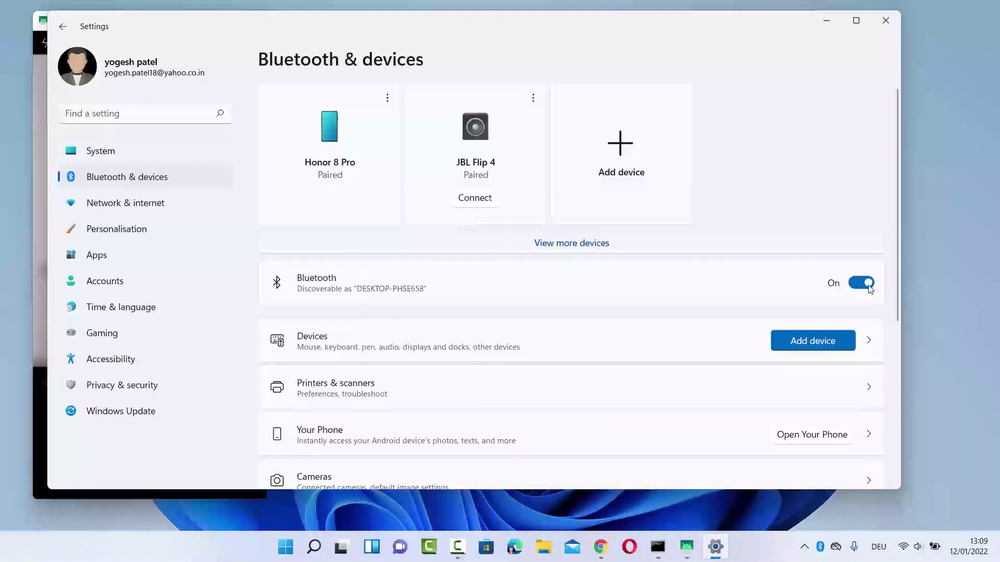
pyautogui.press('Return')
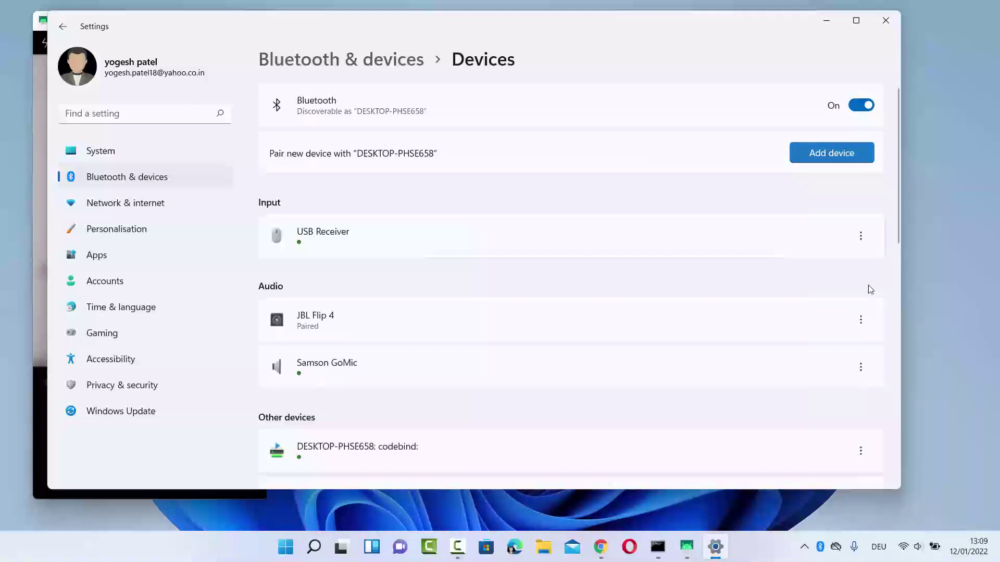
pyautogui.press('Return')
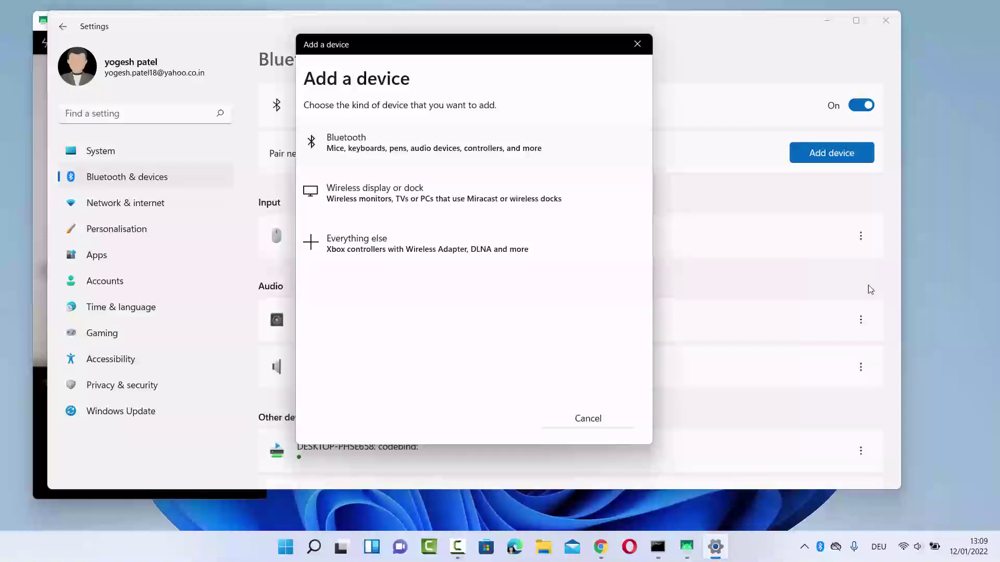
pyautogui.press('Return')
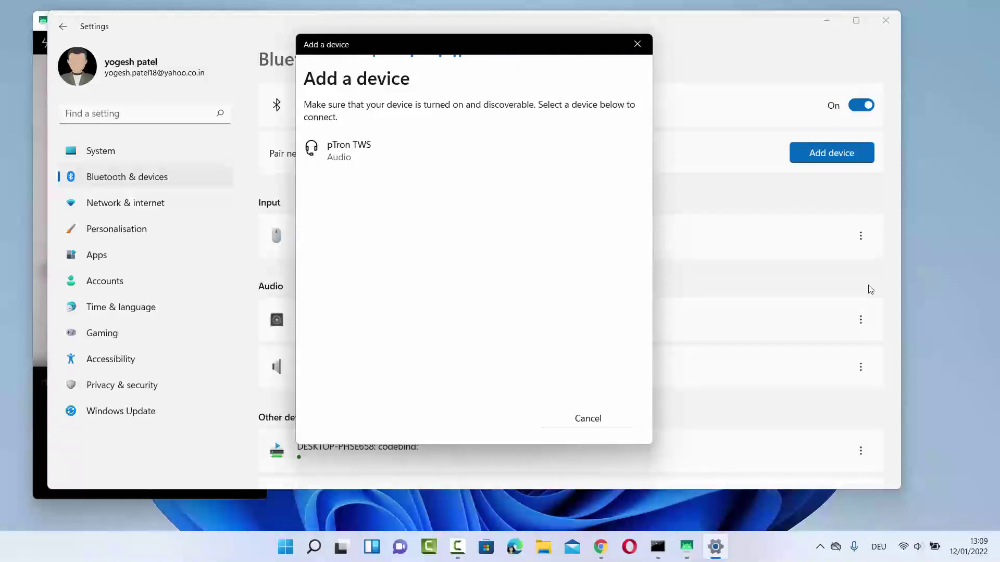
pyautogui.hotkey('alt', 'Tab')
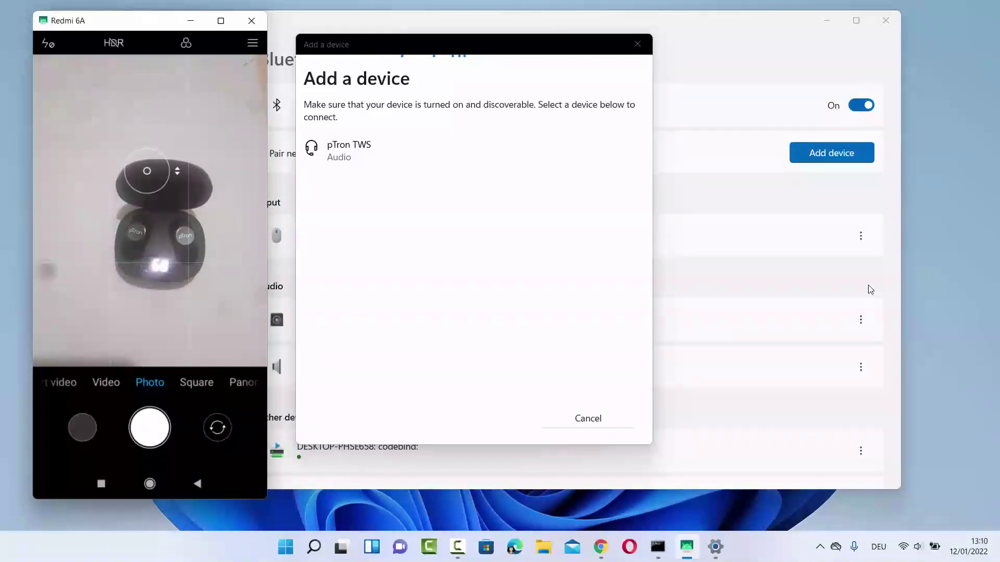
pyautogui.press('Escape')
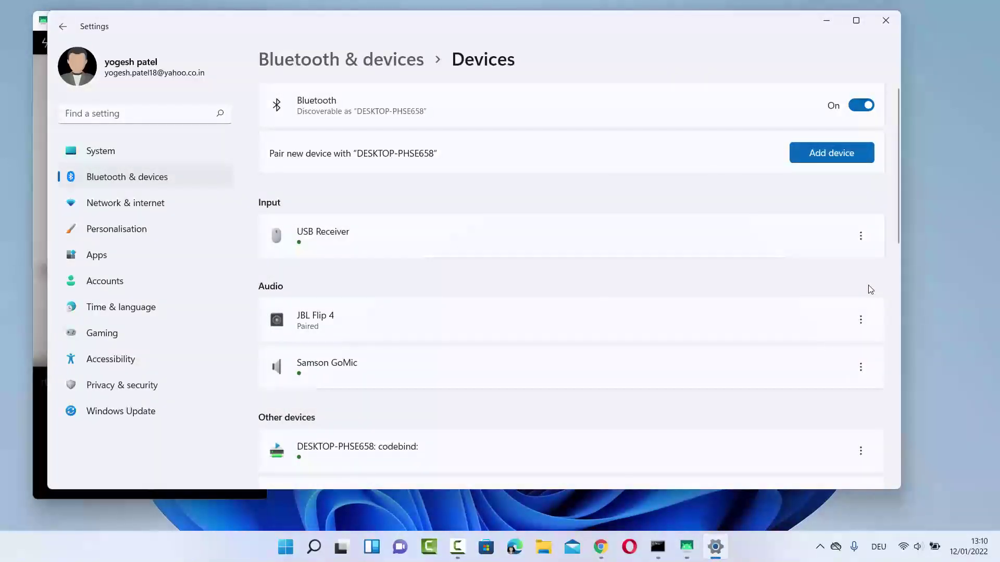
# Step: Show the list of Bluetooth devices through the hidden Bluetooth system tray icon
pyautogui.press('super+b')
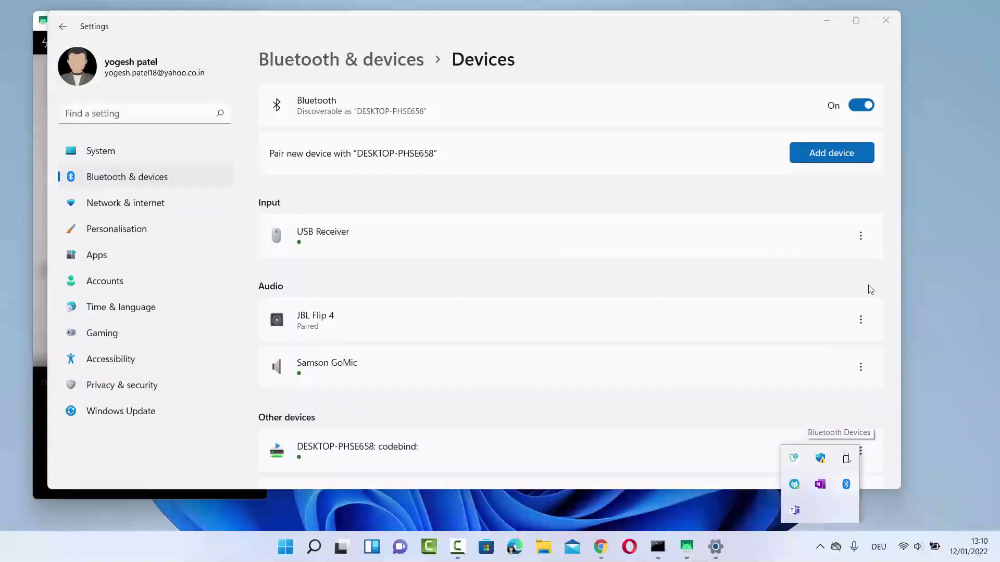
pyautogui.hotkey('shift', 'F10')
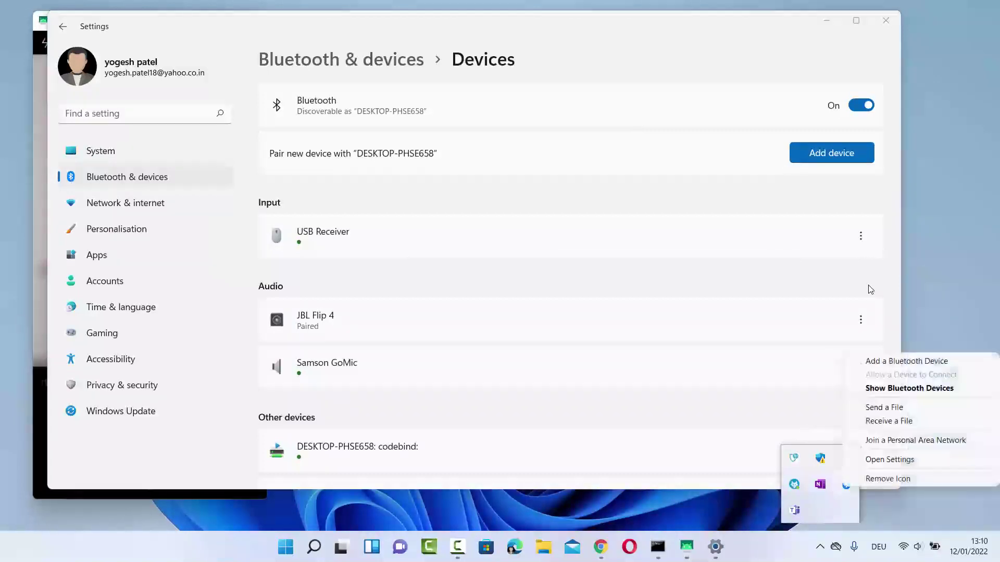
pyautogui.press('Up')
pyautogui.press('Down')
pyautogui.press('Down')
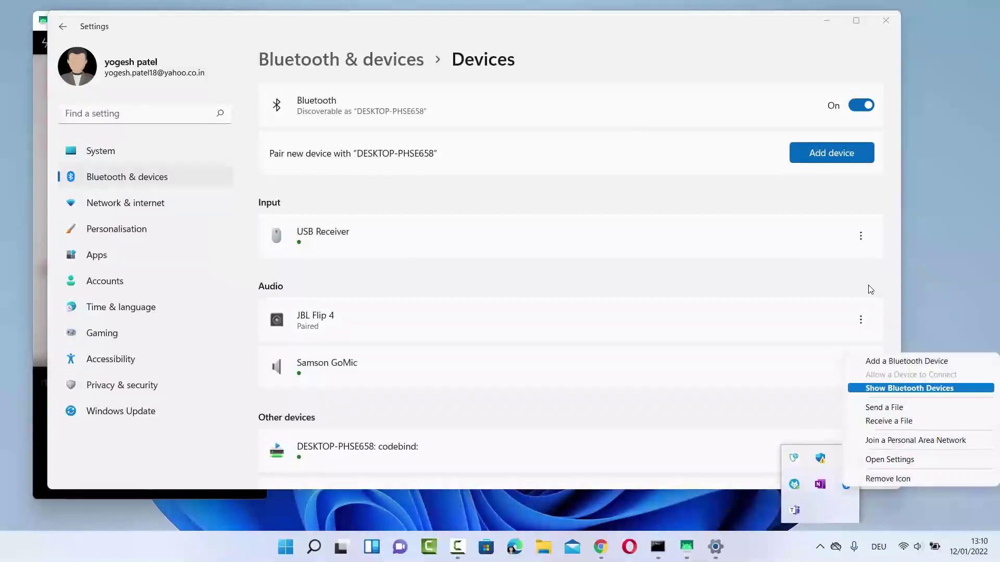
pyautogui.press('Return')
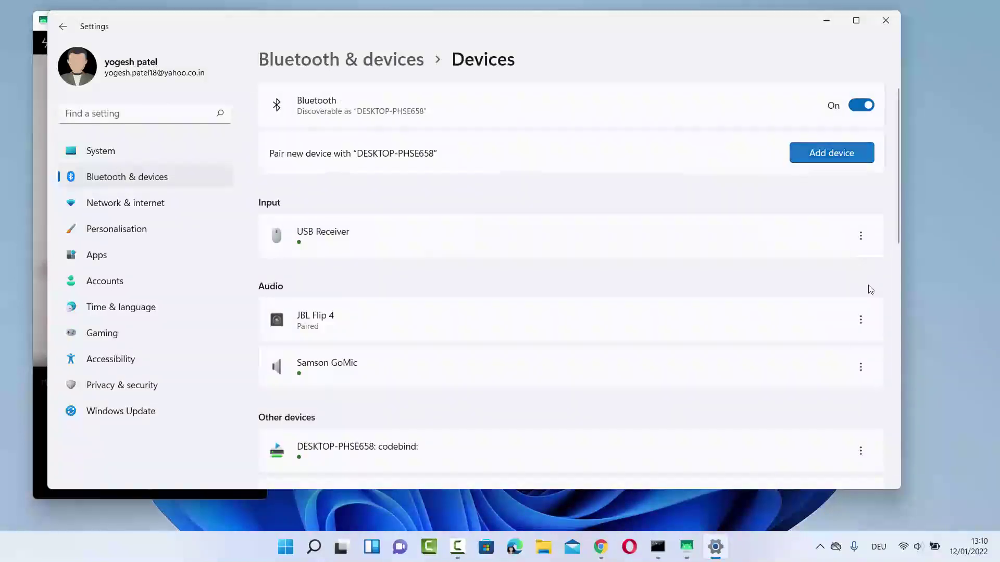
# Step: Add a Bluetooth device through the Bluetooth system tray icon, pairing the pTron TWS audio device, and finish the dialog
pyautogui.press('super+b')
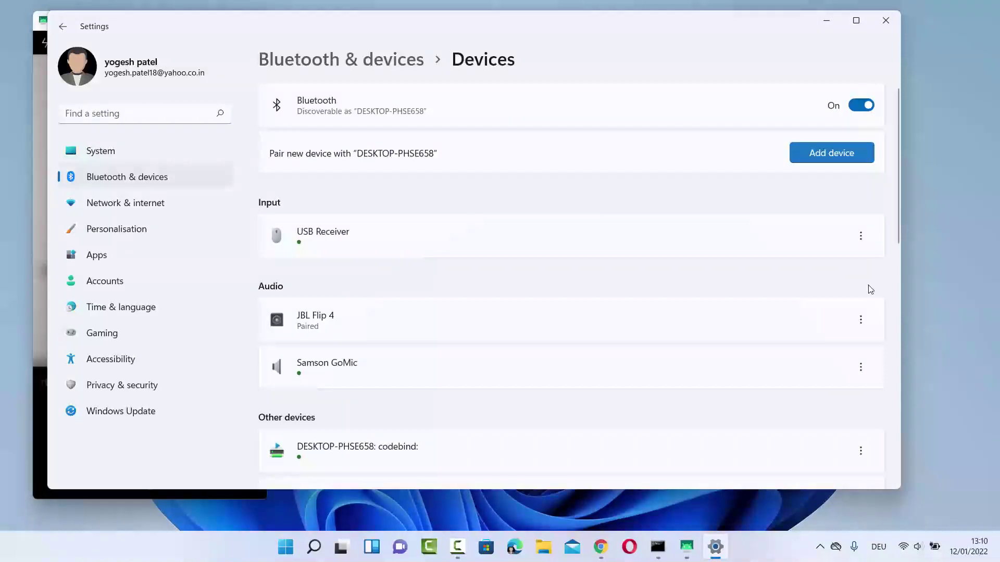
pyautogui.press('Return')
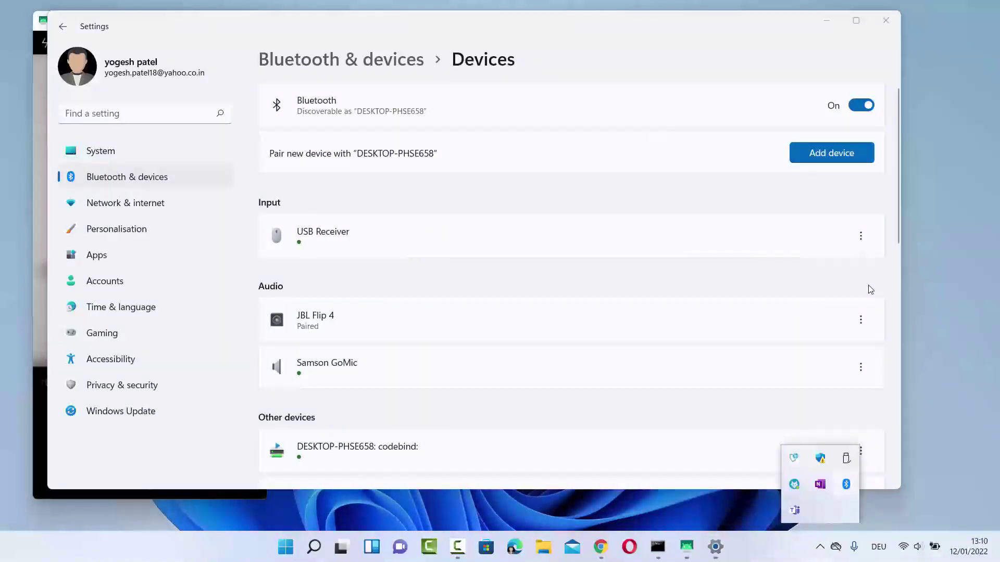
pyautogui.hotkey('shift', 'F10')
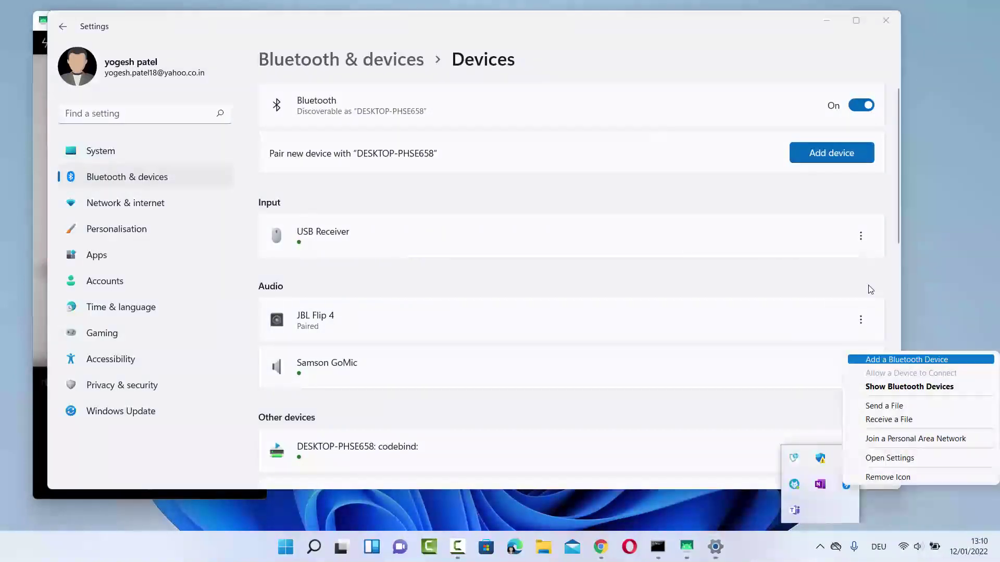
pyautogui.press('Return')
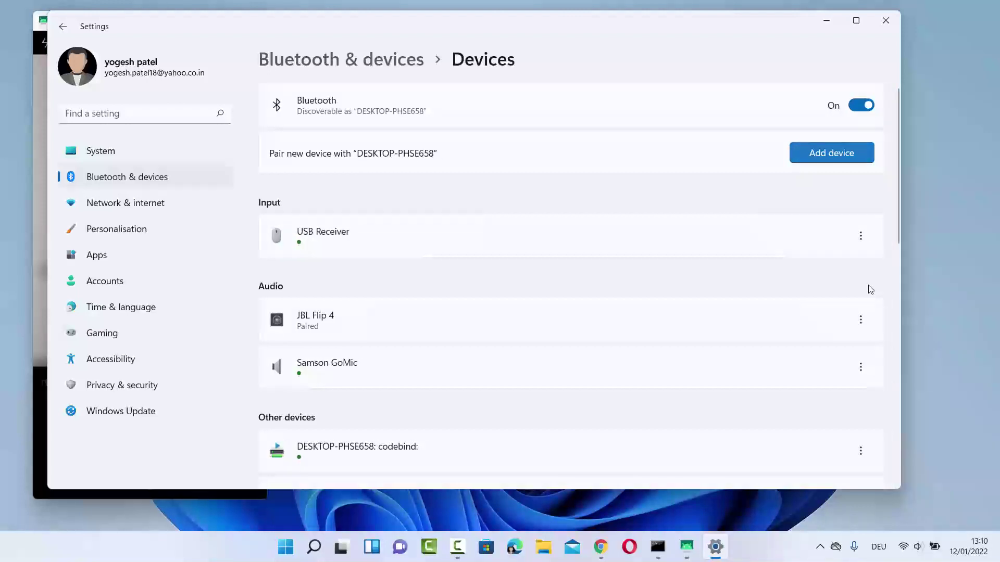
pyautogui.press('Return')
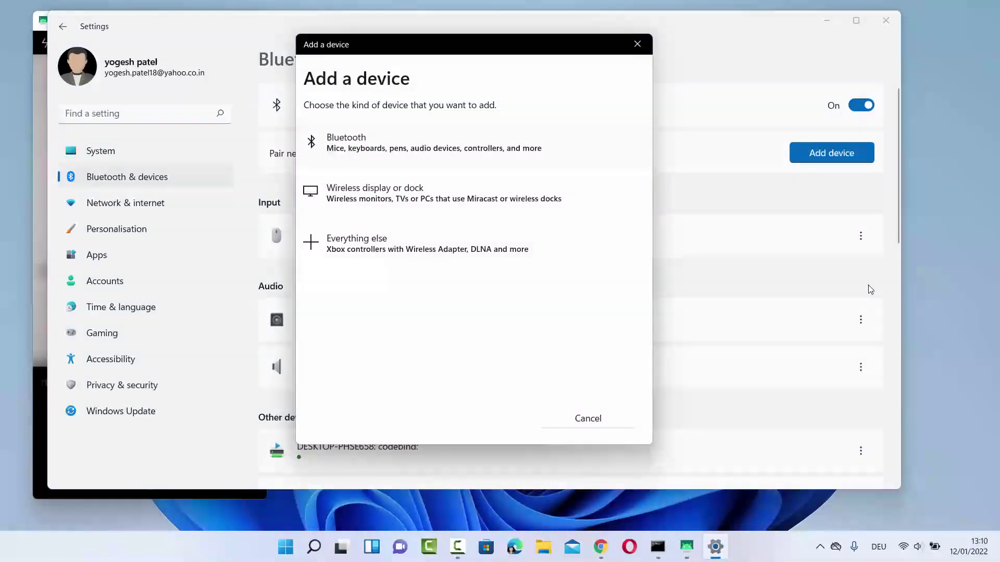
pyautogui.press('Return')
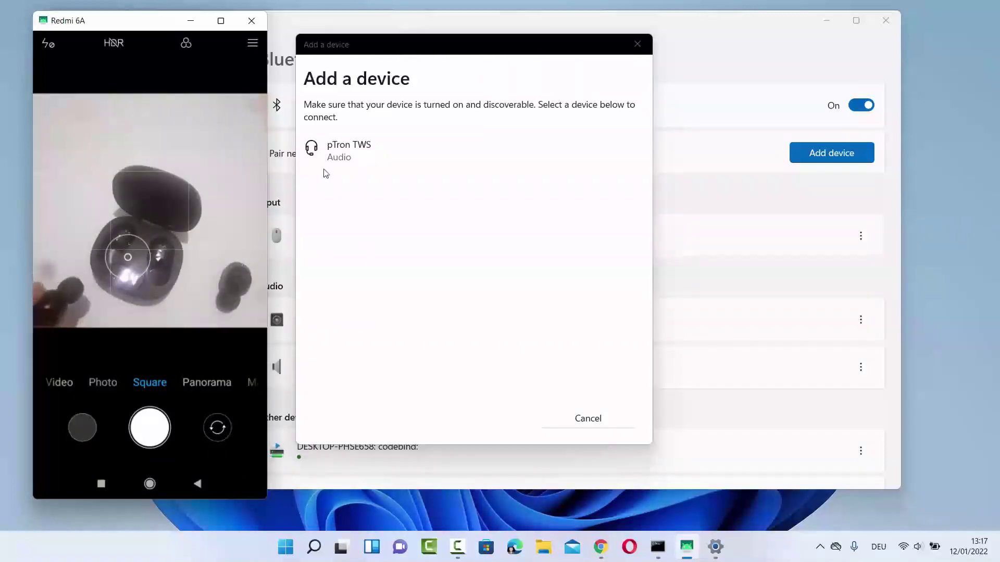
pyautogui.click(352, 150)
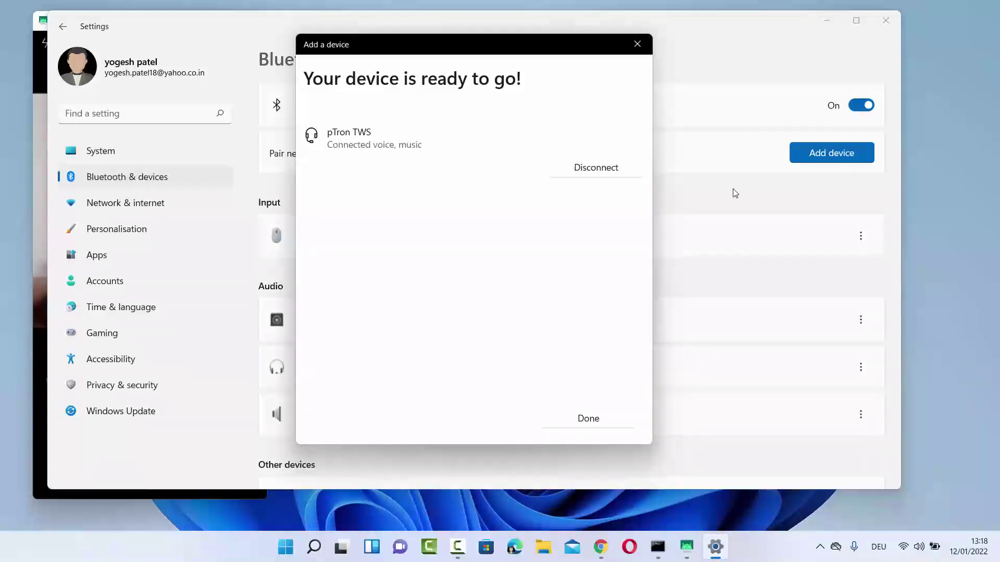
pyautogui.click(585, 422)
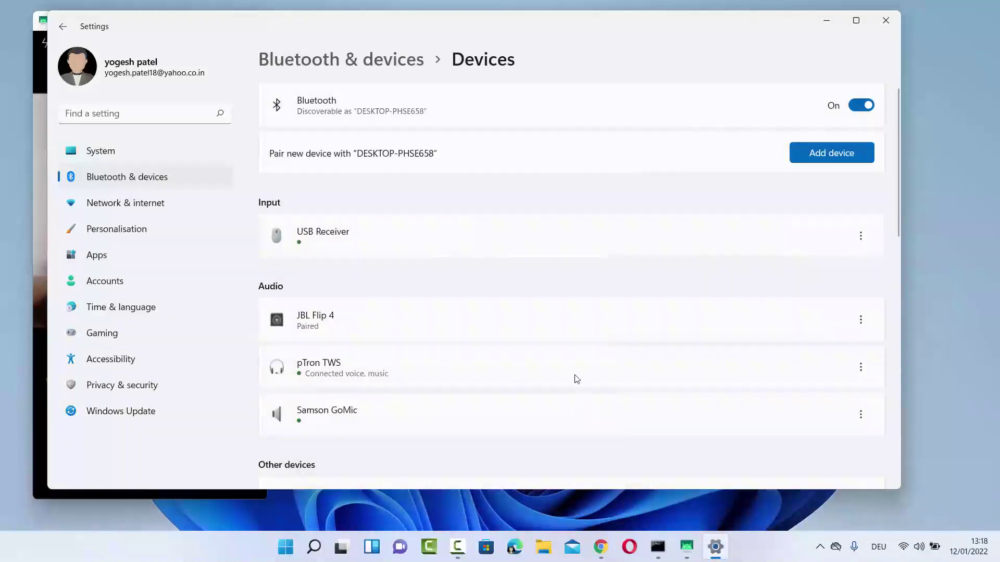
pyautogui.scroll(-1, 406, 297)
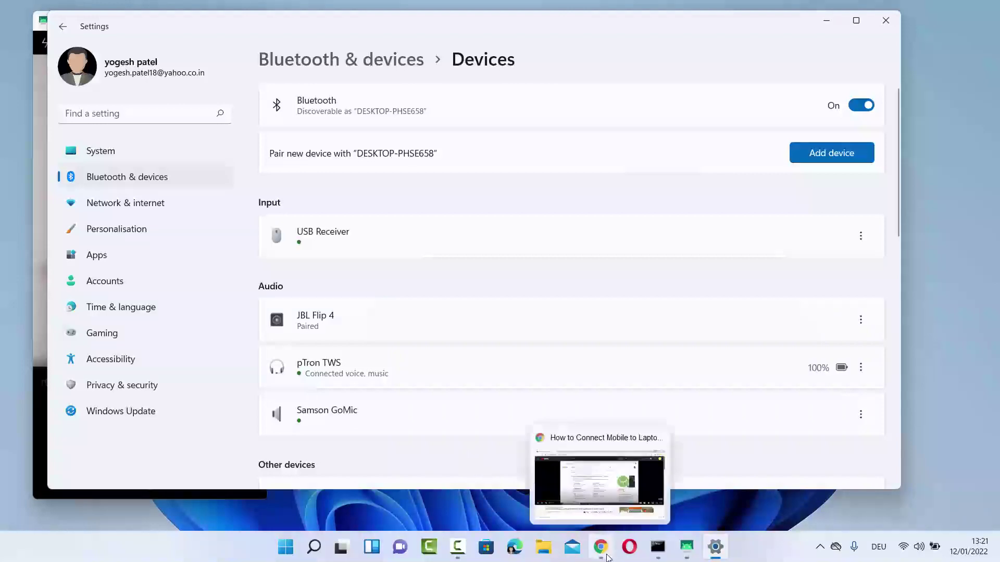
# Step: Switch to Chrome and test the earbuds by playing the open YouTube video about mirroring an Android screen, pausing it at 1:22
pyautogui.click(578, 520)
pyautogui.click(353, 330)
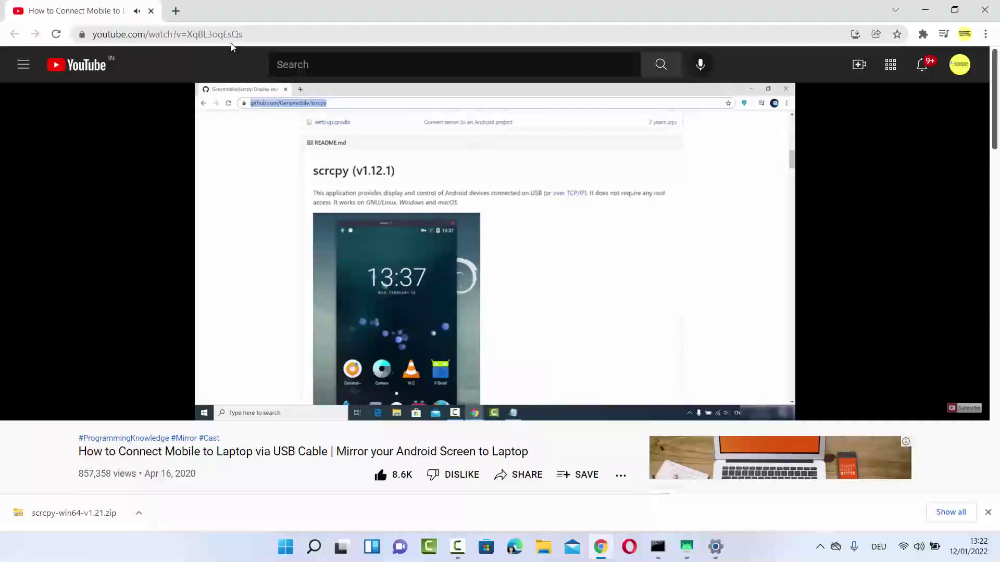
pyautogui.click(786, 154)
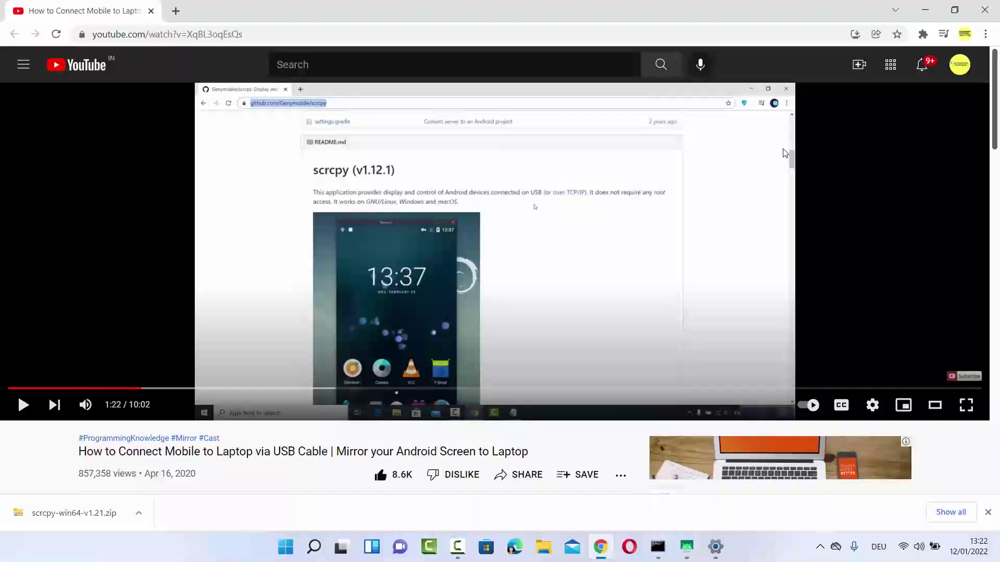
pyautogui.click(781, 560)
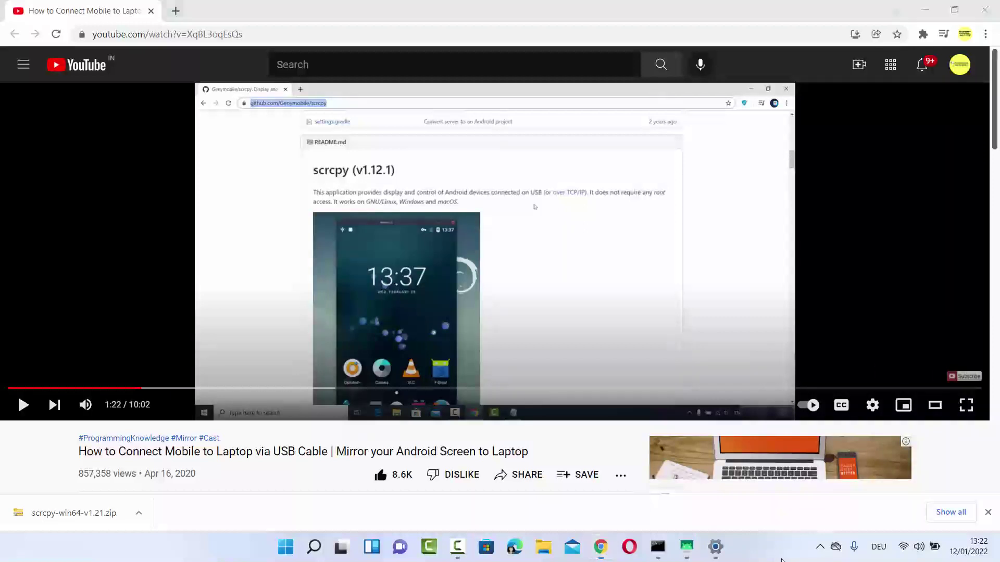